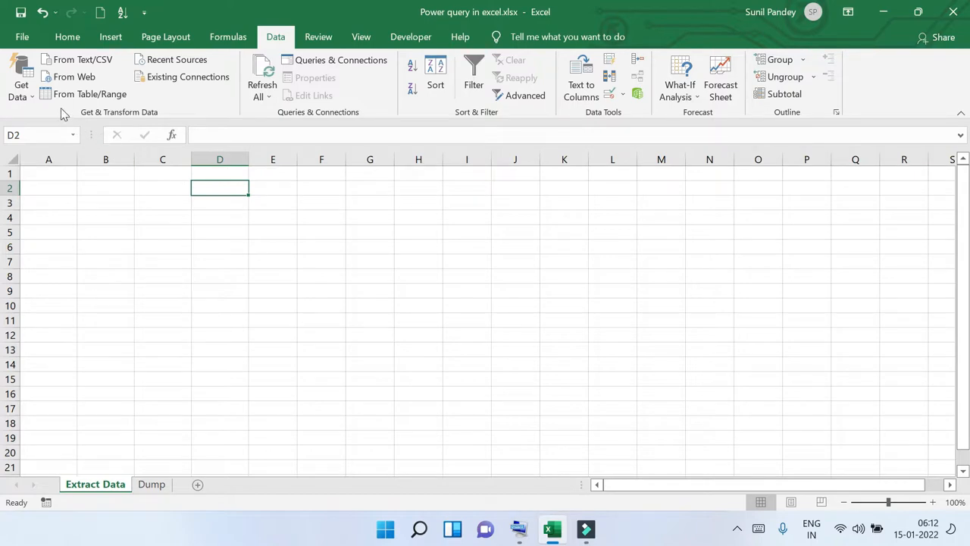
click(22, 87)
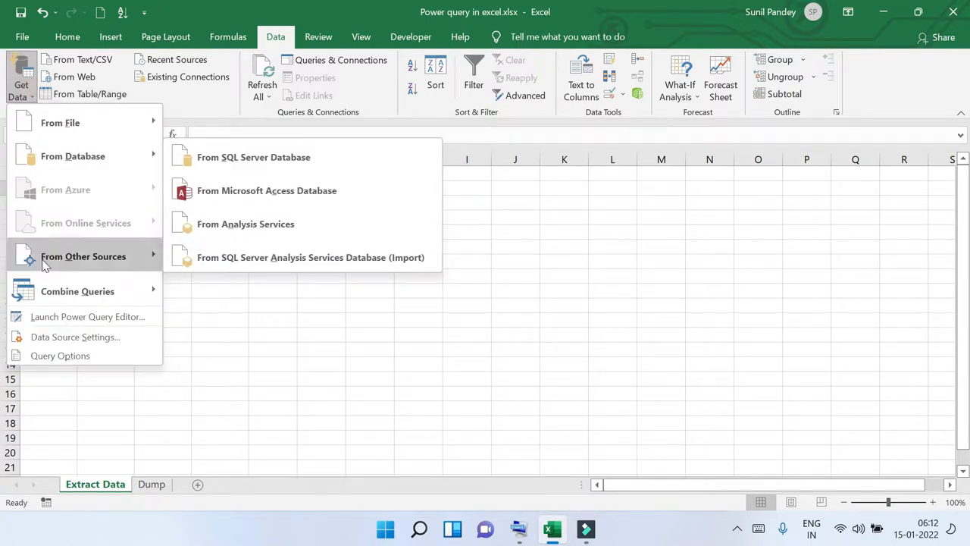
mouse_move(50, 263)
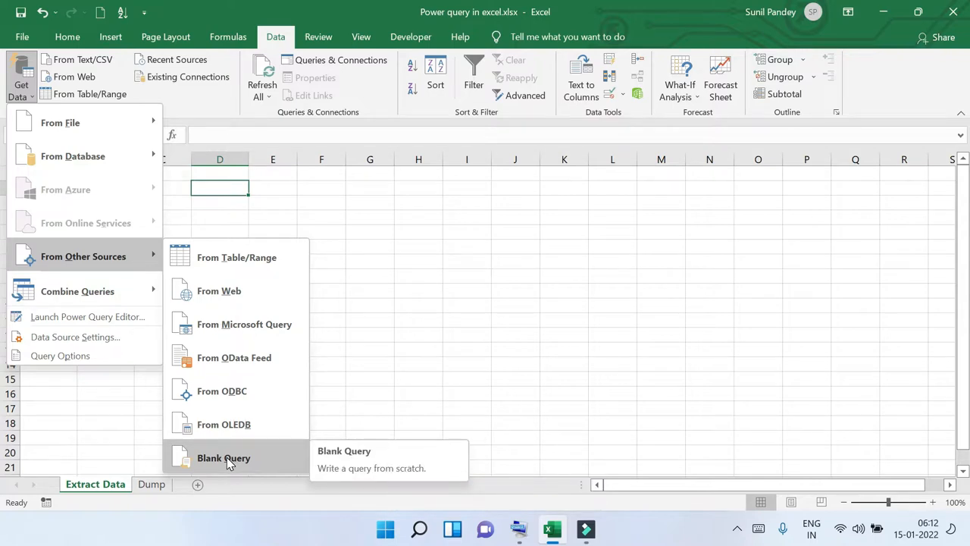
click(266, 188)
click(148, 188)
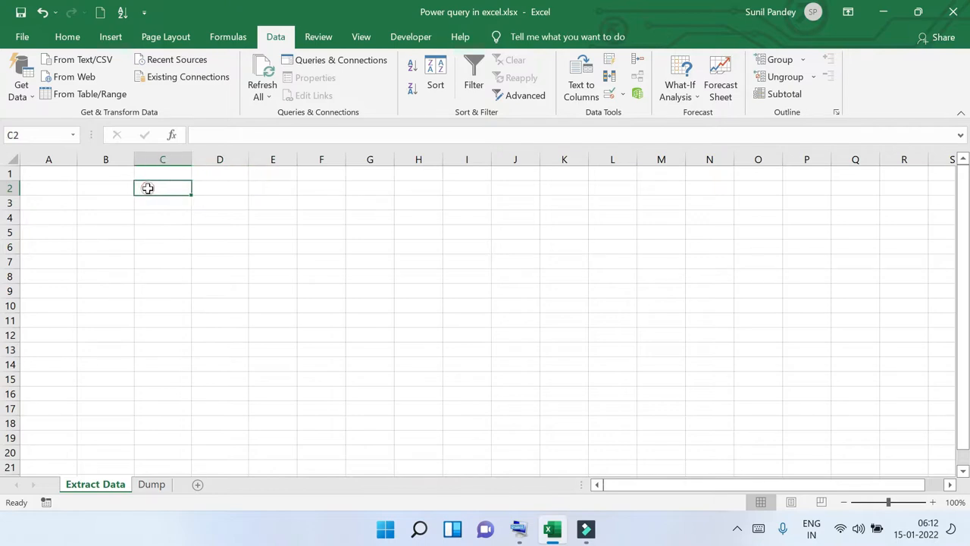
Load the financials table on the Dump sheet into the Power Query Editor from table/range
click(152, 484)
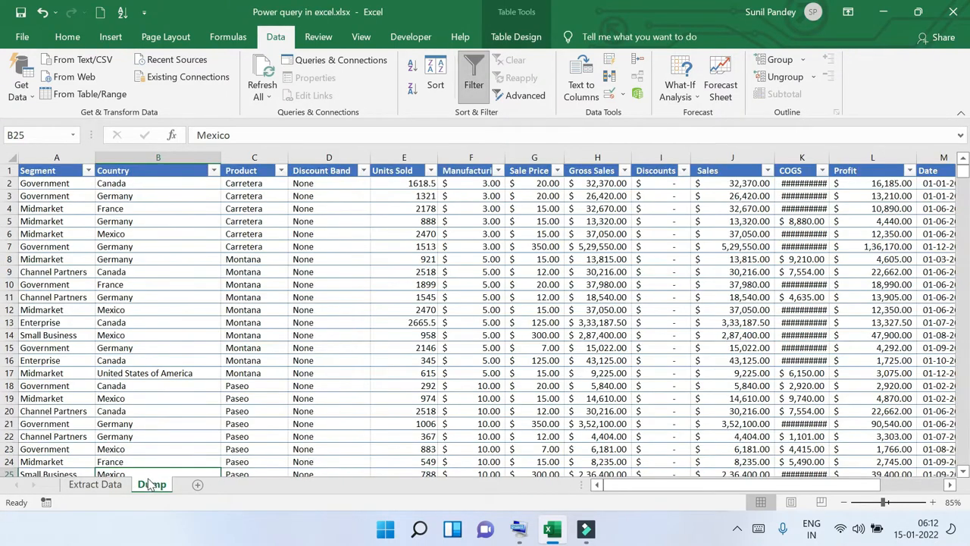
click(134, 185)
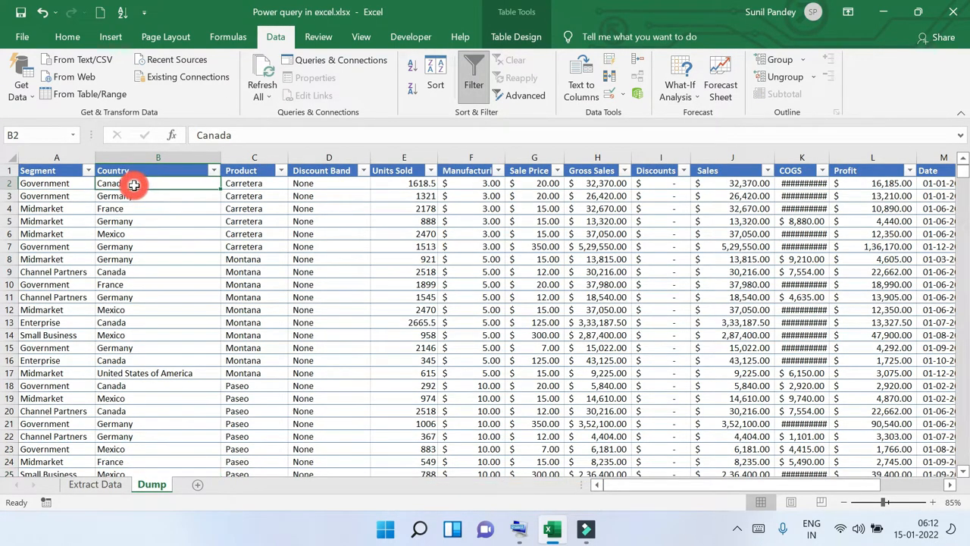
click(52, 170)
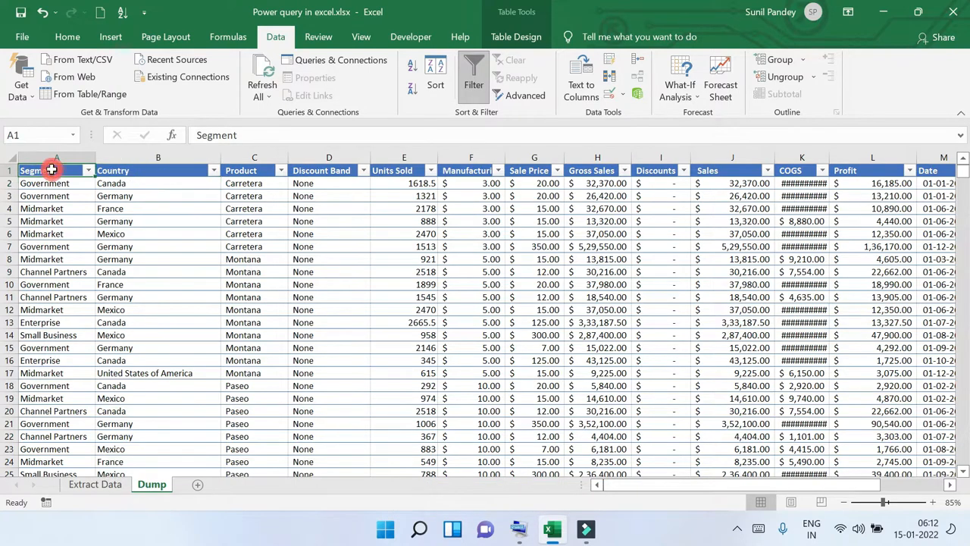
click(129, 170)
click(126, 184)
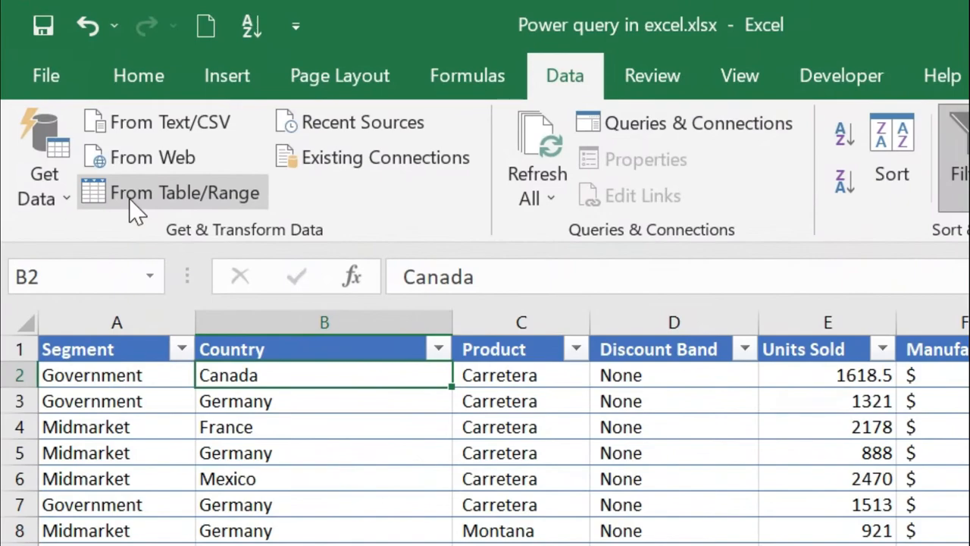
click(130, 198)
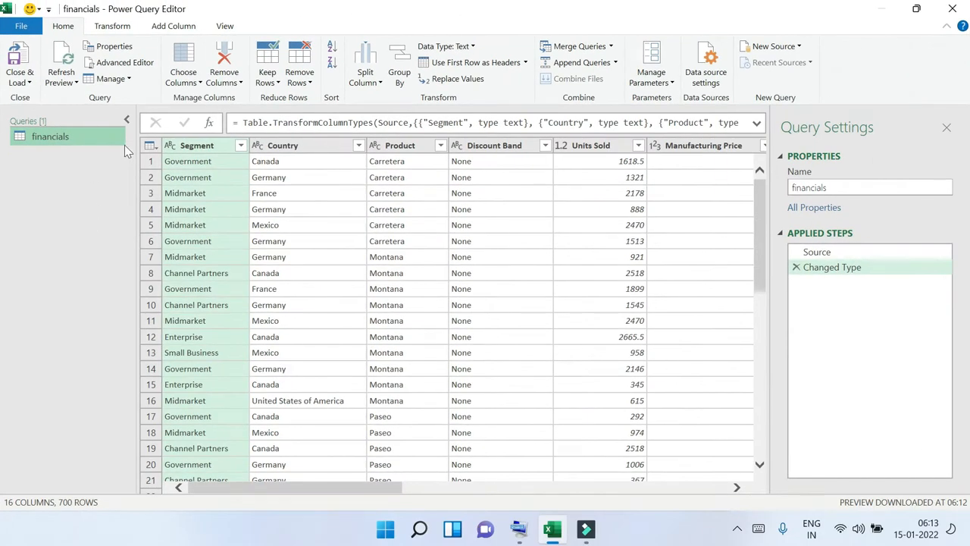
Remove the Discount Band column from the financials query
click(127, 120)
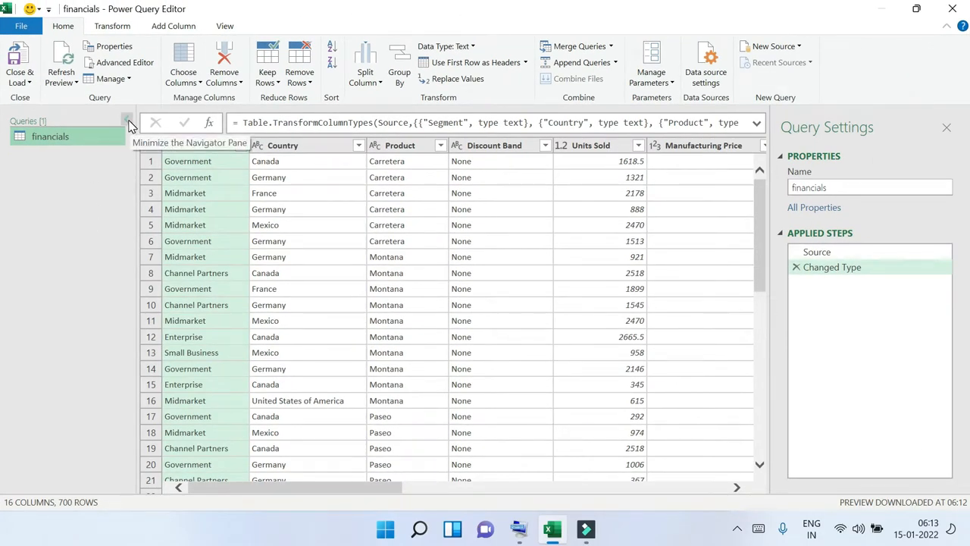
click(15, 122)
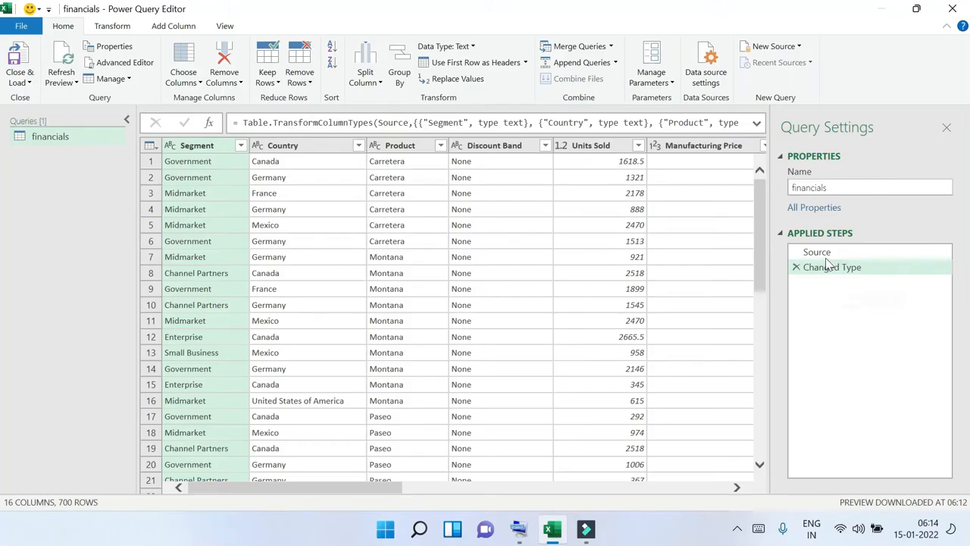
click(482, 149)
right_click(485, 152)
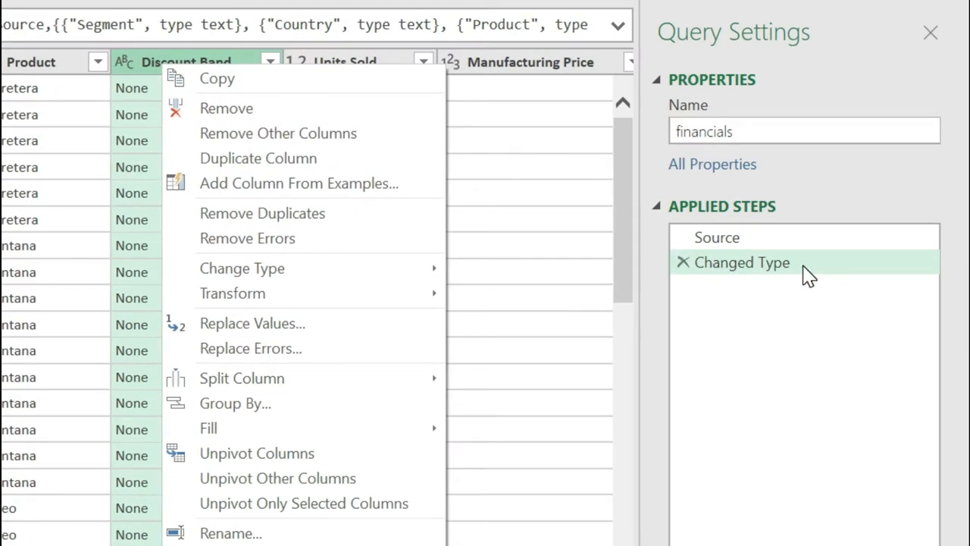
click(215, 110)
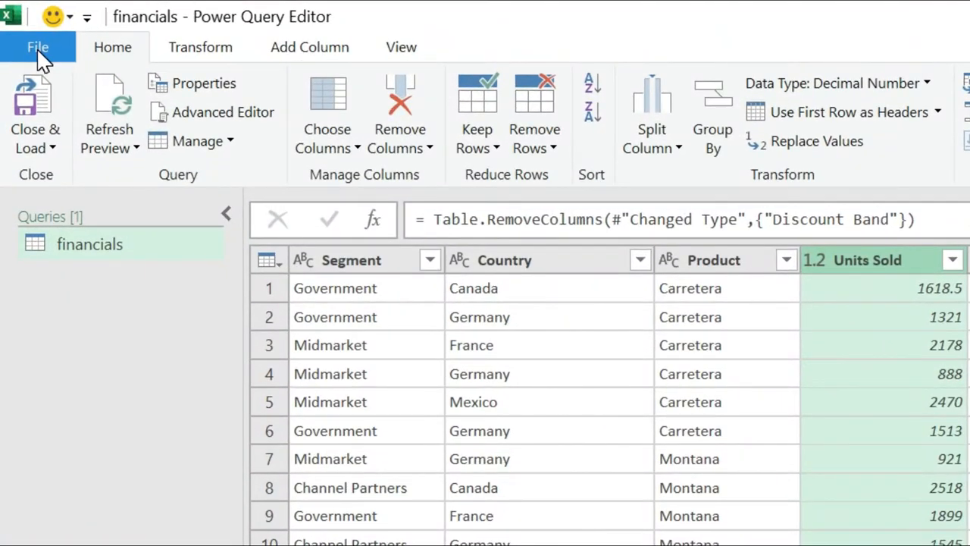
click(37, 48)
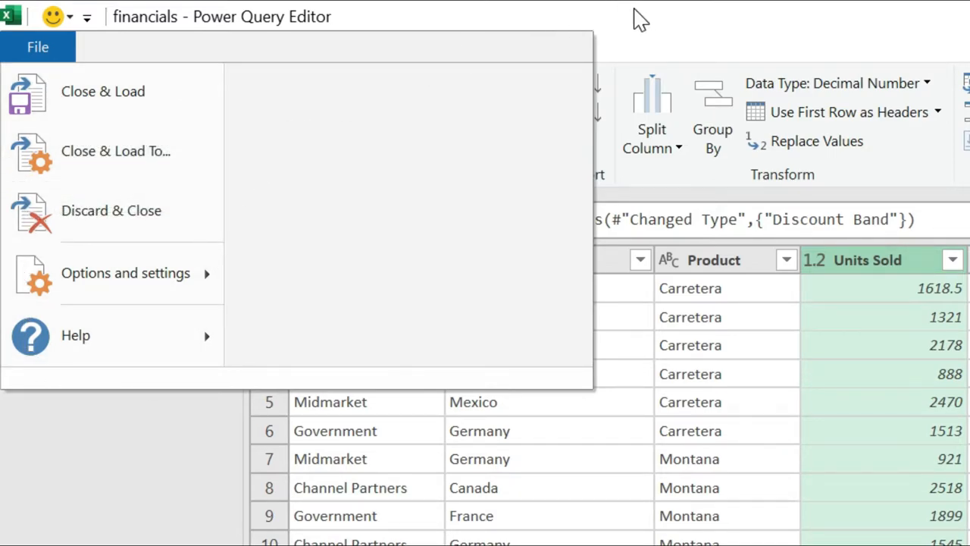
click(640, 22)
click(104, 47)
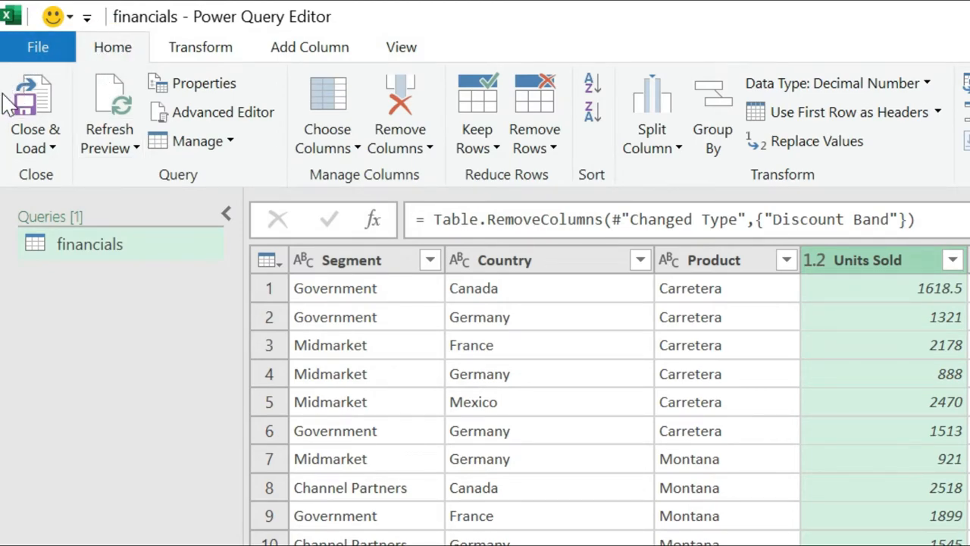
click(33, 147)
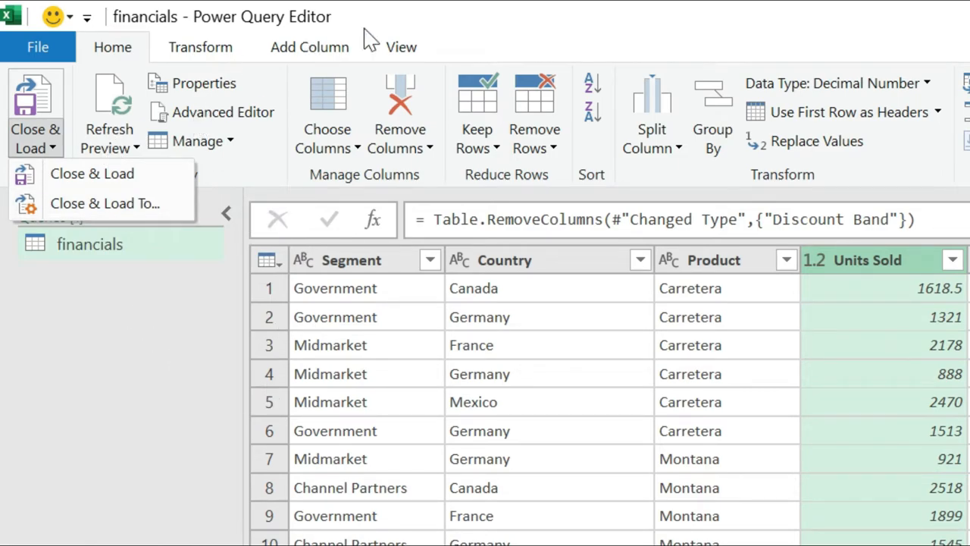
click(592, 24)
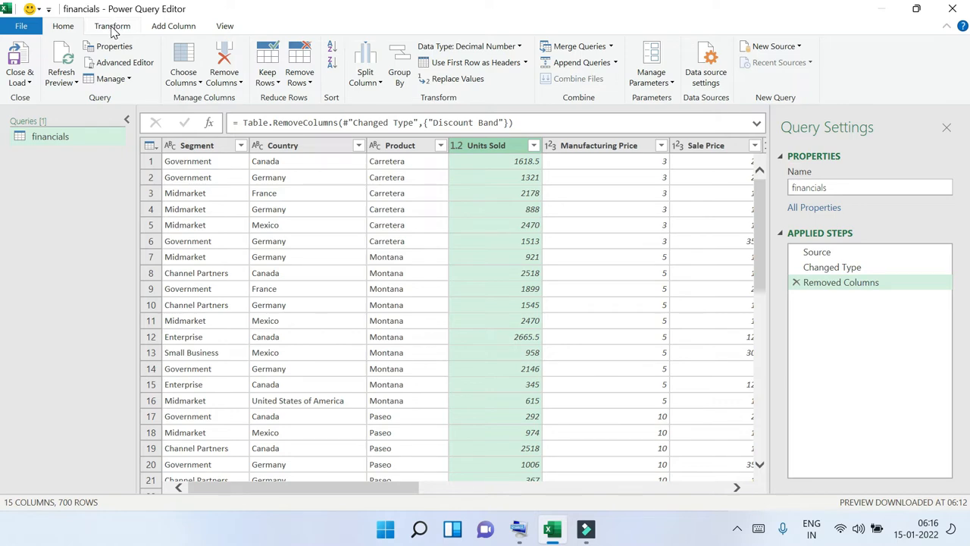
Examine the commands available on the Transform and Add Column ribbon tabs of the editor
click(112, 27)
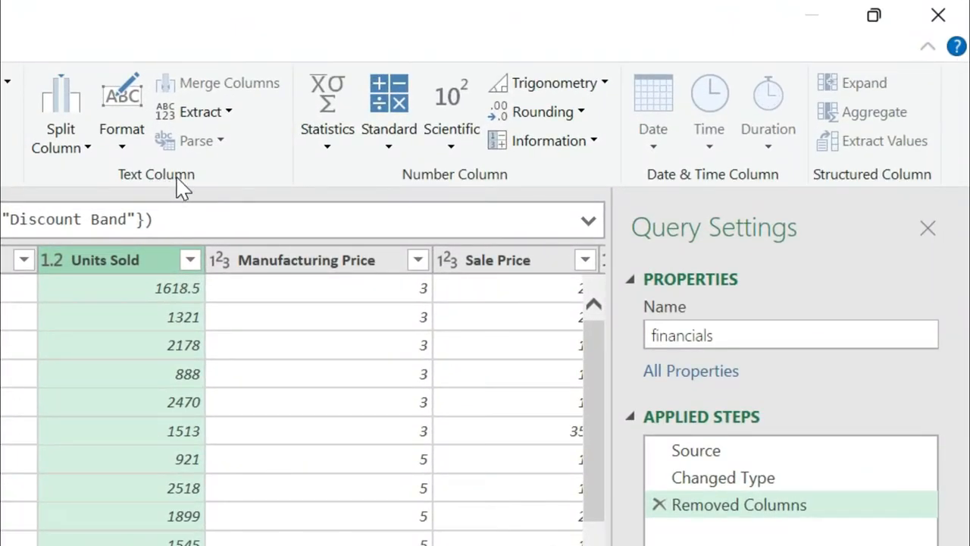
click(87, 148)
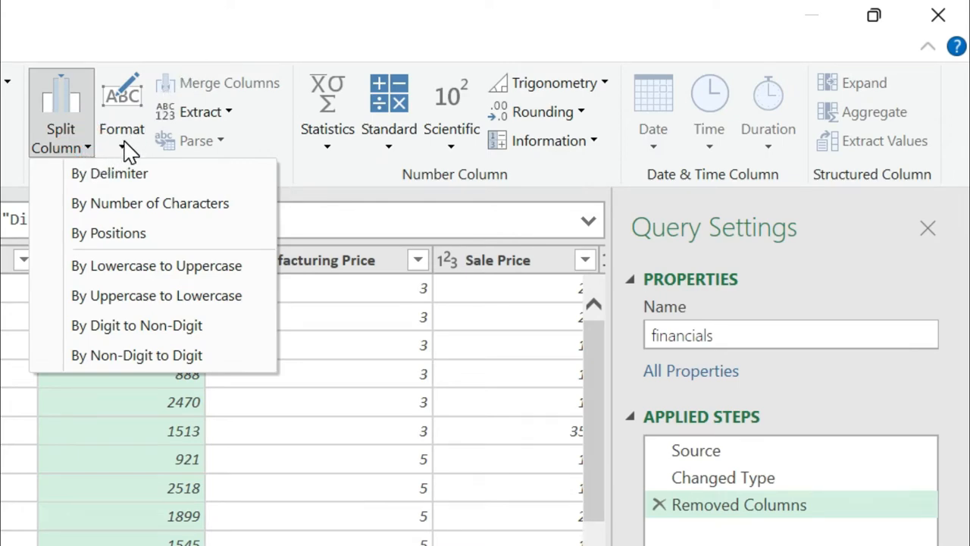
click(231, 115)
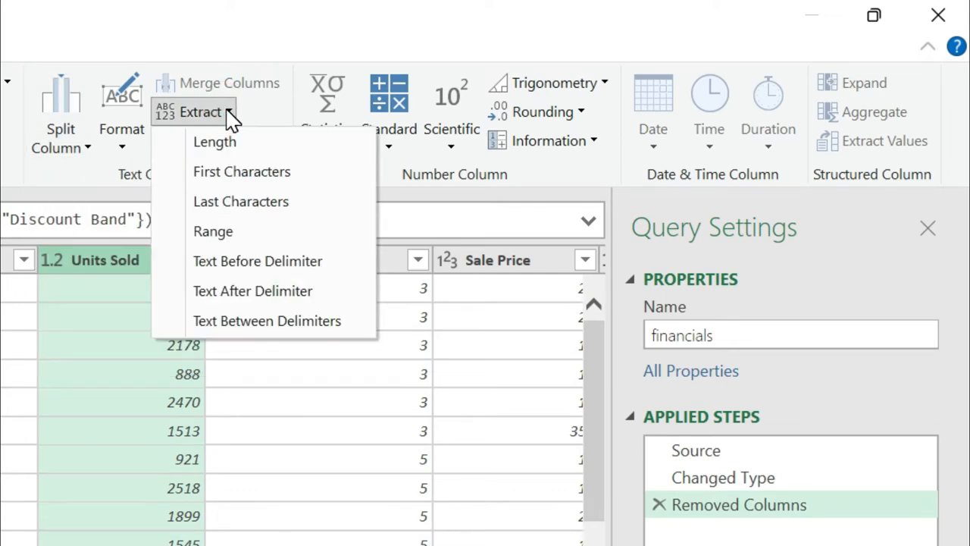
click(102, 180)
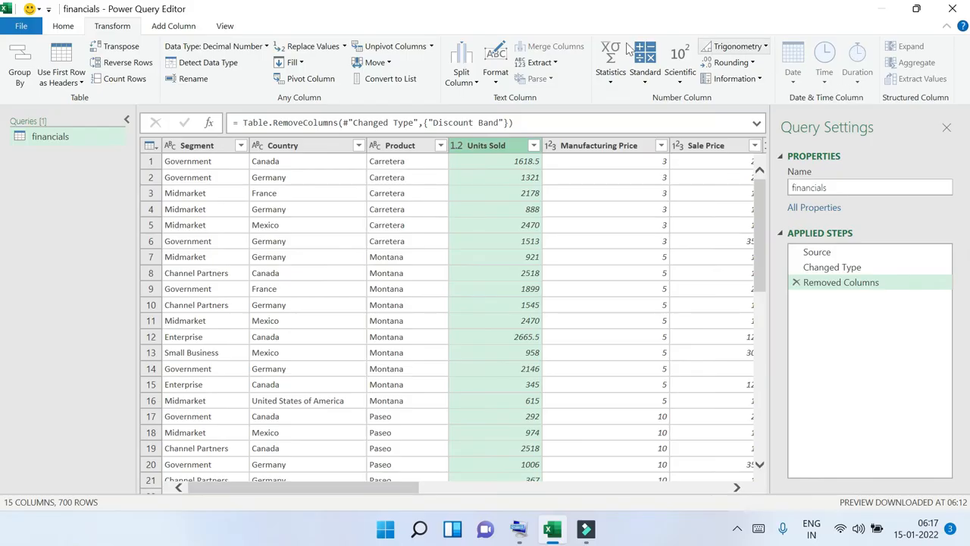
click(180, 26)
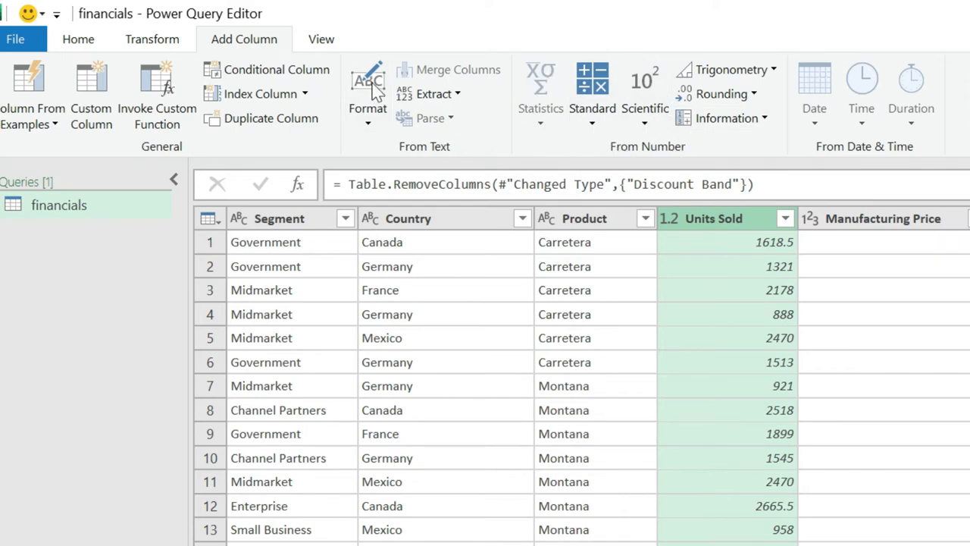
click(154, 40)
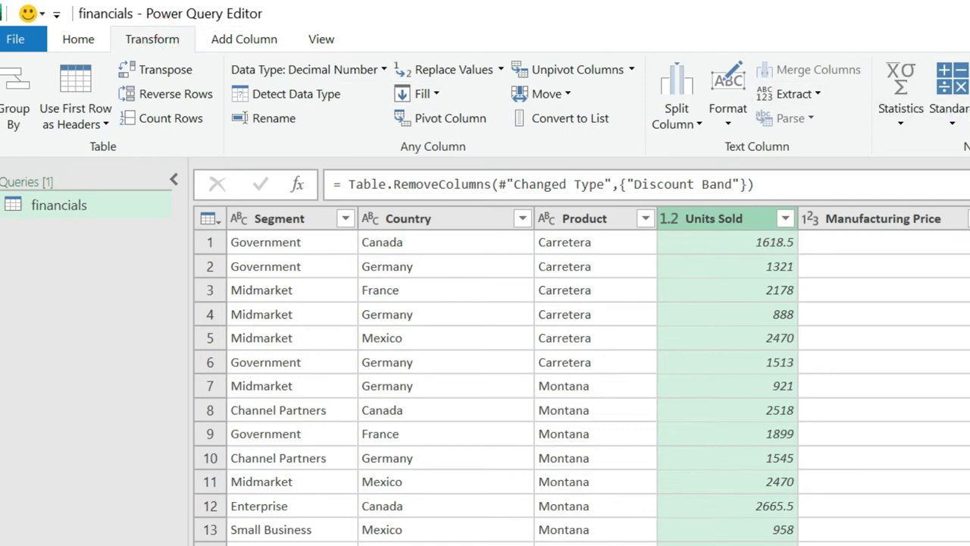
click(239, 42)
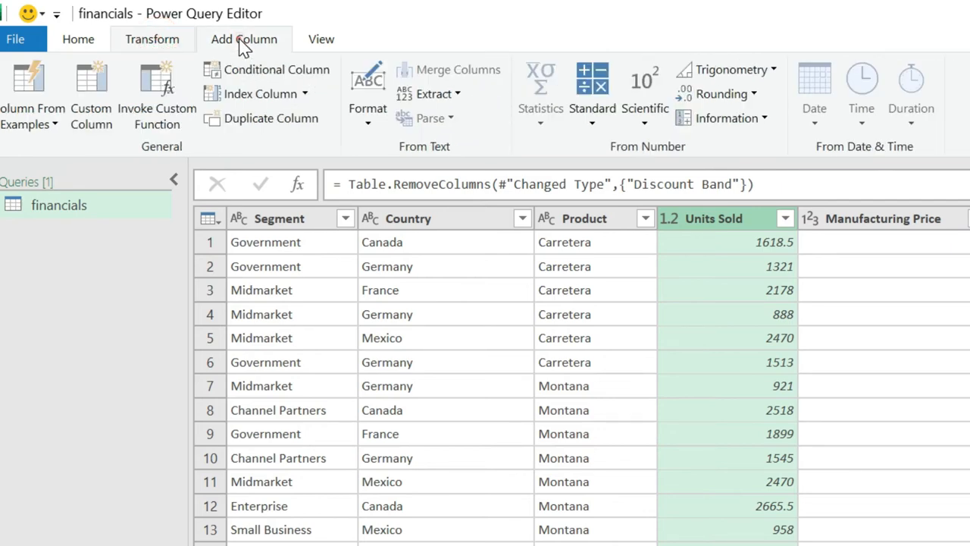
click(156, 38)
click(231, 38)
click(159, 38)
click(217, 42)
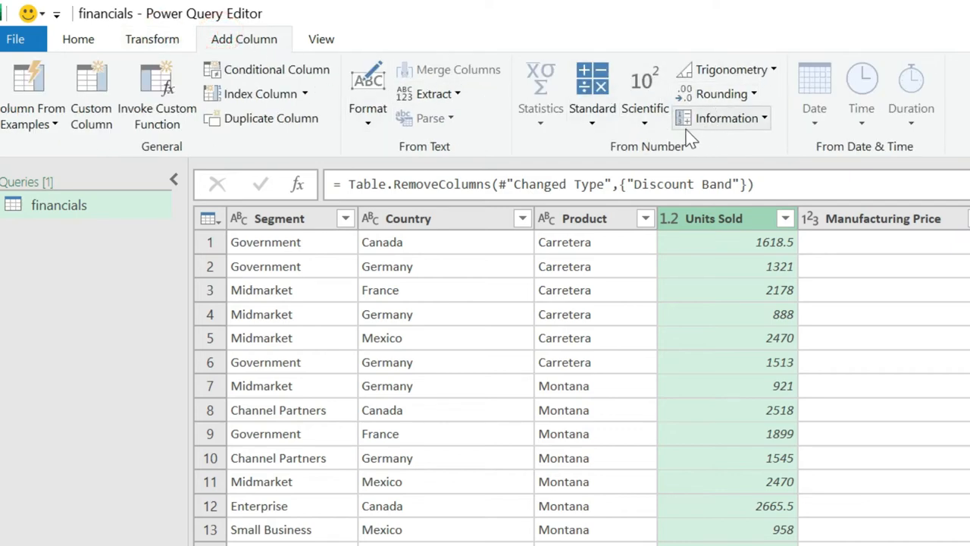
click(155, 40)
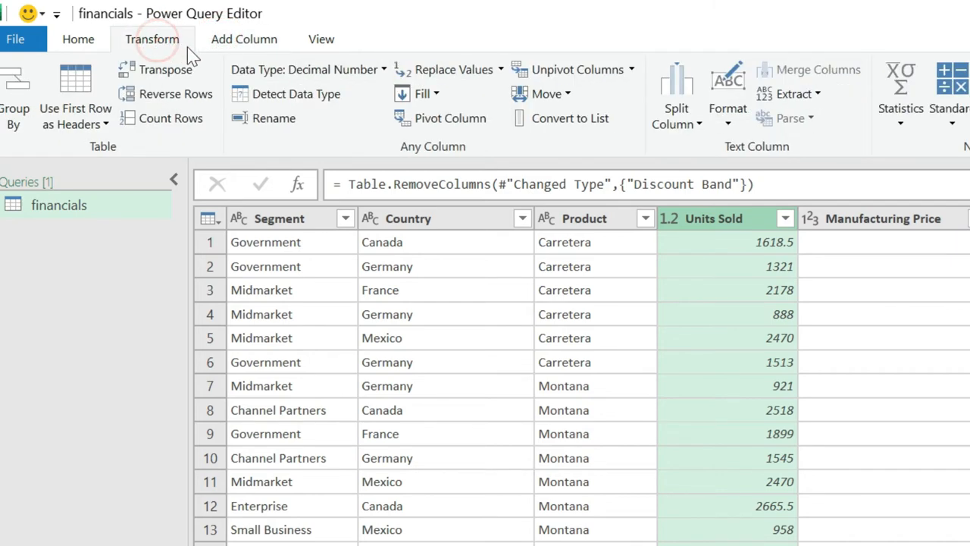
click(238, 41)
click(137, 42)
click(212, 38)
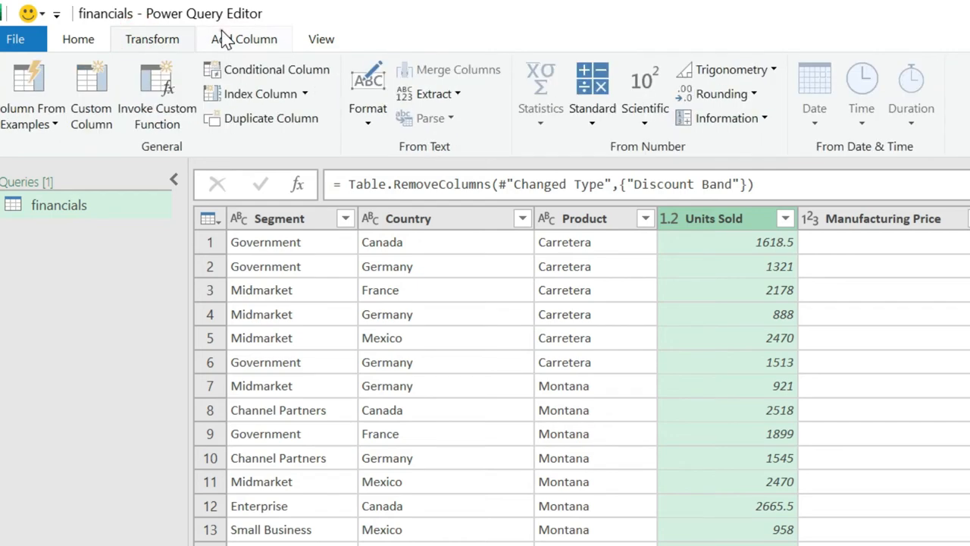
click(174, 40)
click(218, 38)
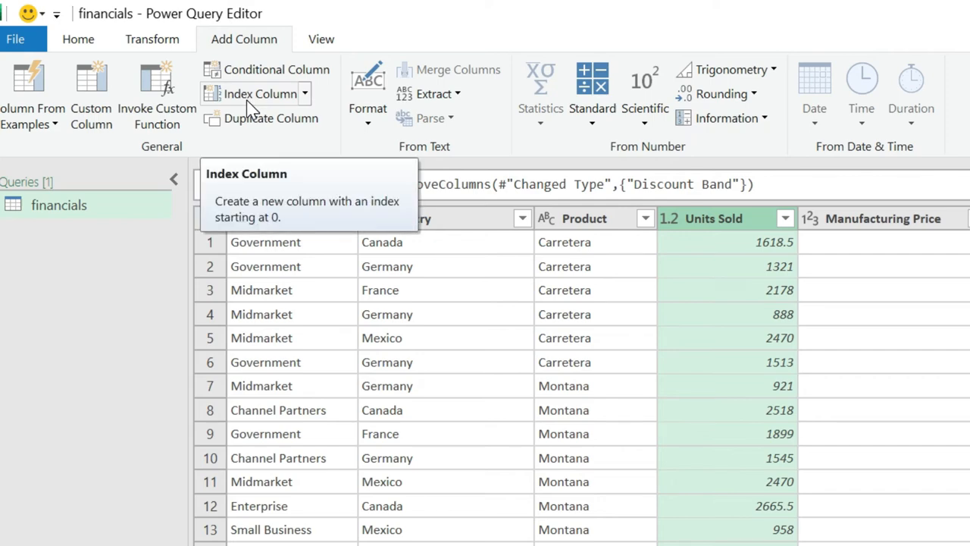
click(321, 46)
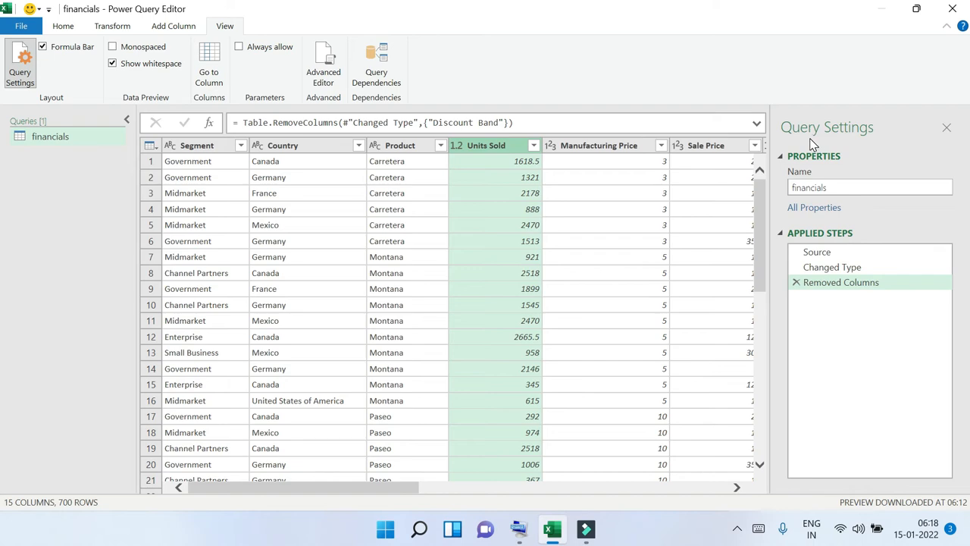
click(22, 73)
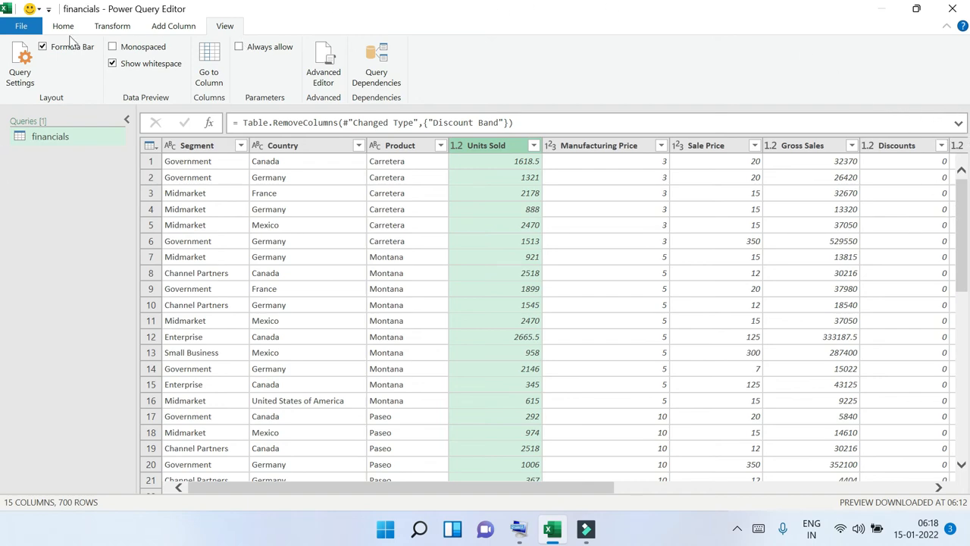
click(20, 62)
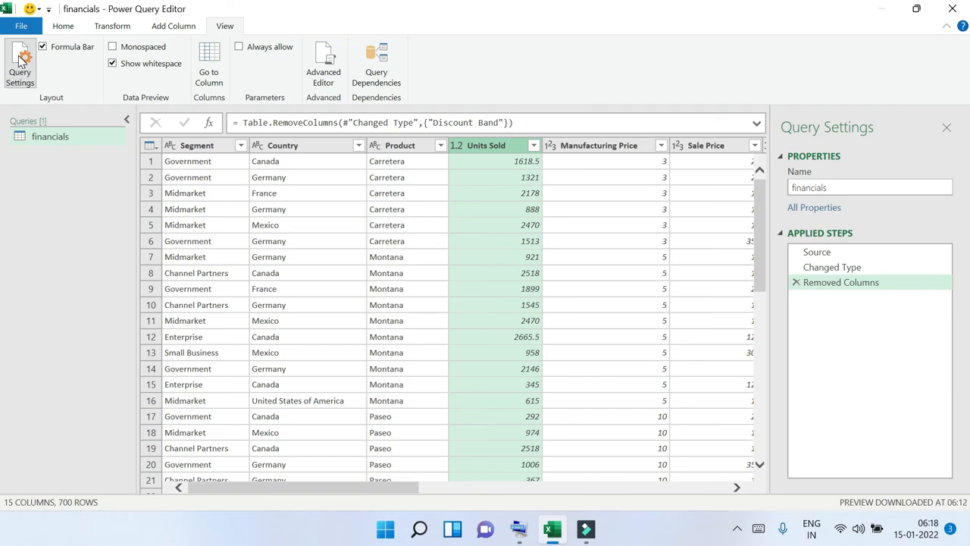
click(20, 62)
click(21, 62)
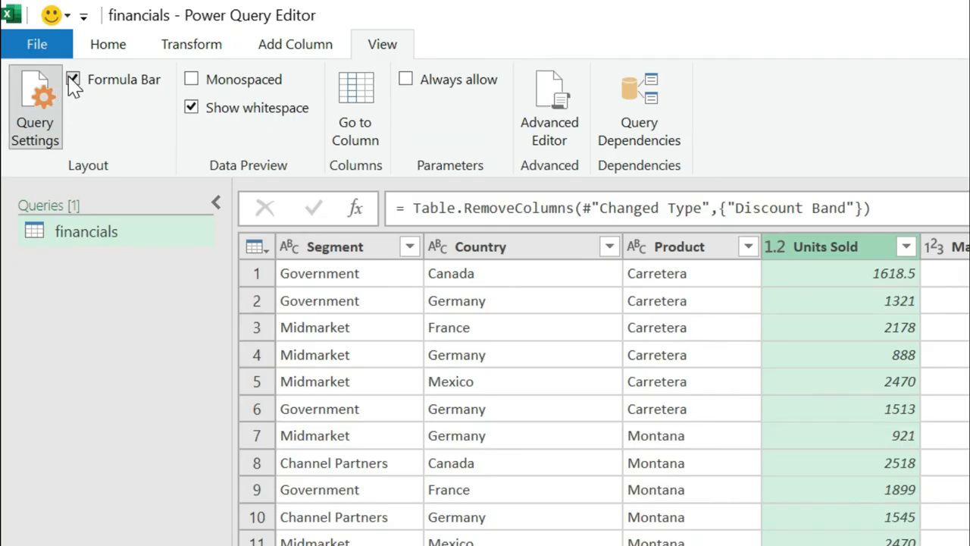
click(43, 47)
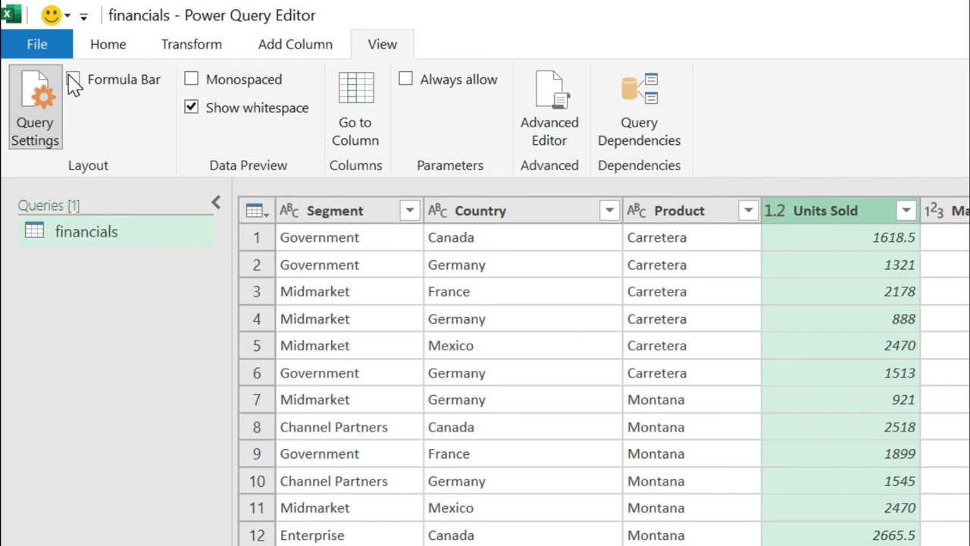
click(73, 80)
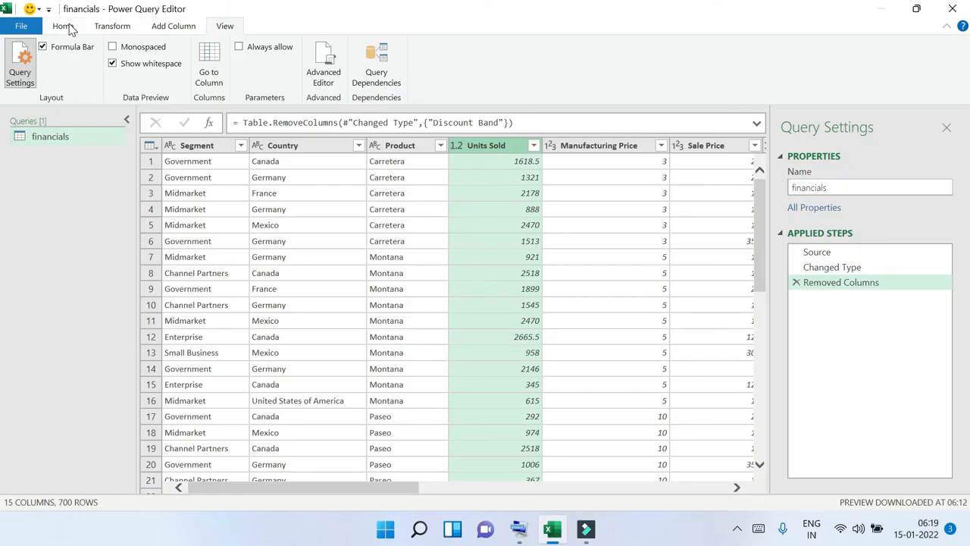
click(67, 27)
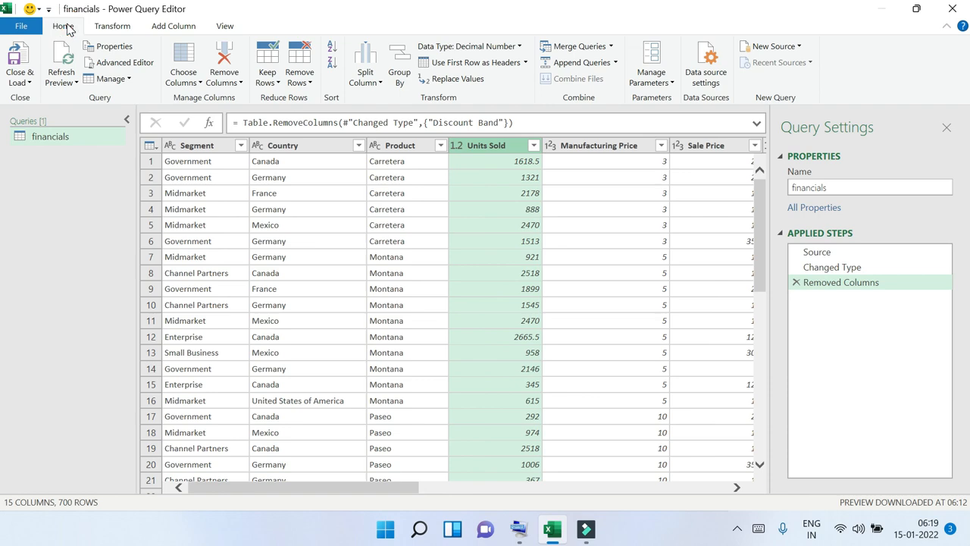